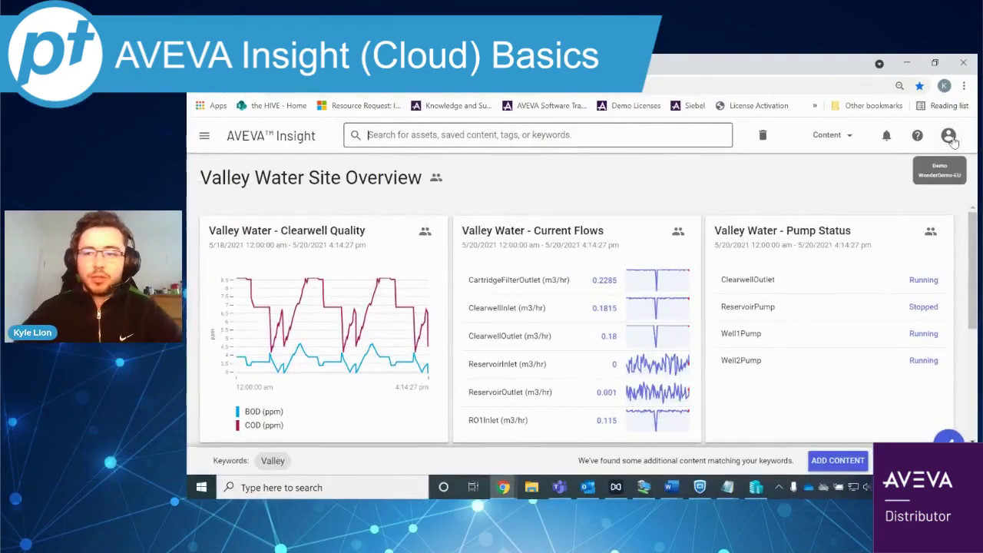
pyautogui.click(956, 162)
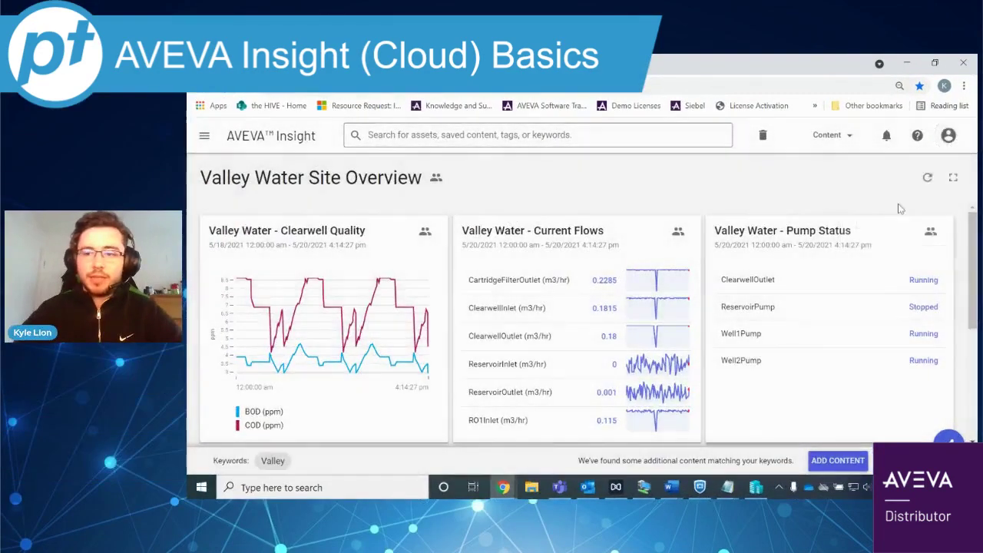
pyautogui.click(950, 138)
pyautogui.click(899, 227)
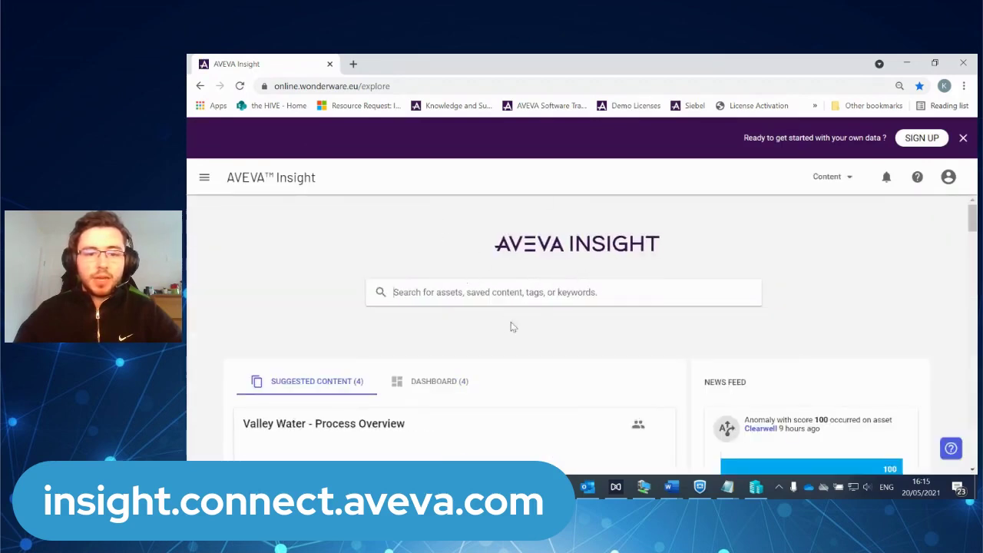
# Look through the suggested Valley Water content on the demo home page.
pyautogui.scroll(-2, 568, 314)
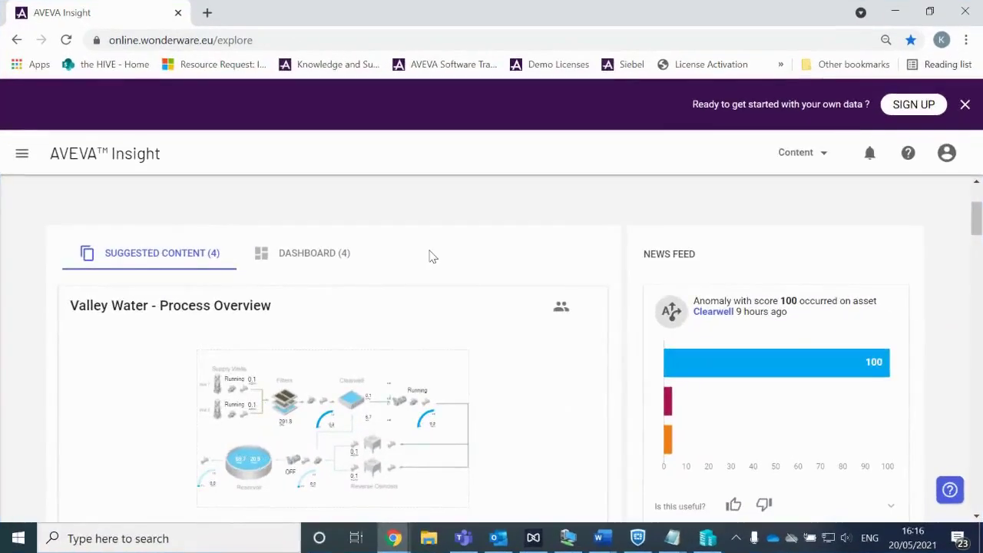
pyautogui.scroll(-5, 391, 261)
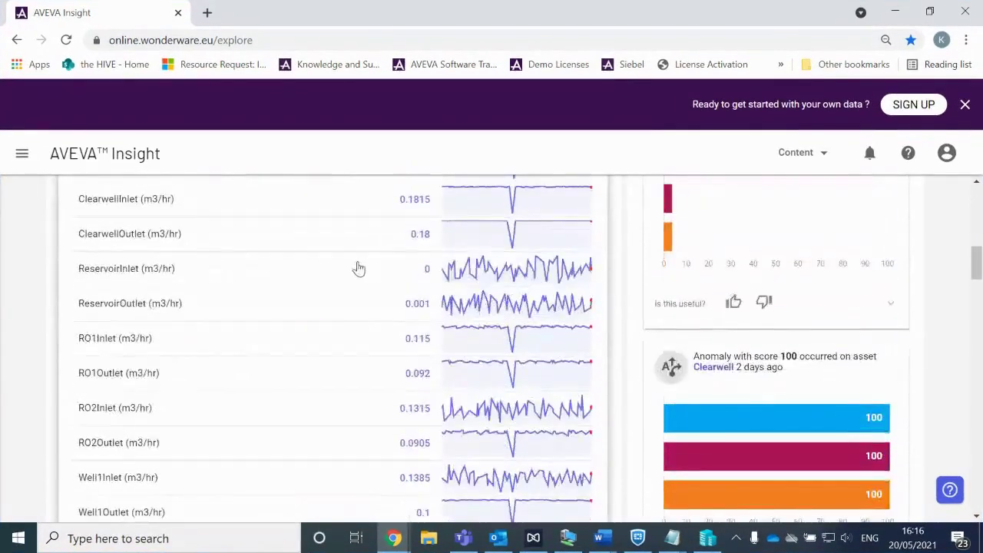
pyautogui.scroll(-3, 365, 317)
pyautogui.scroll(6, 365, 322)
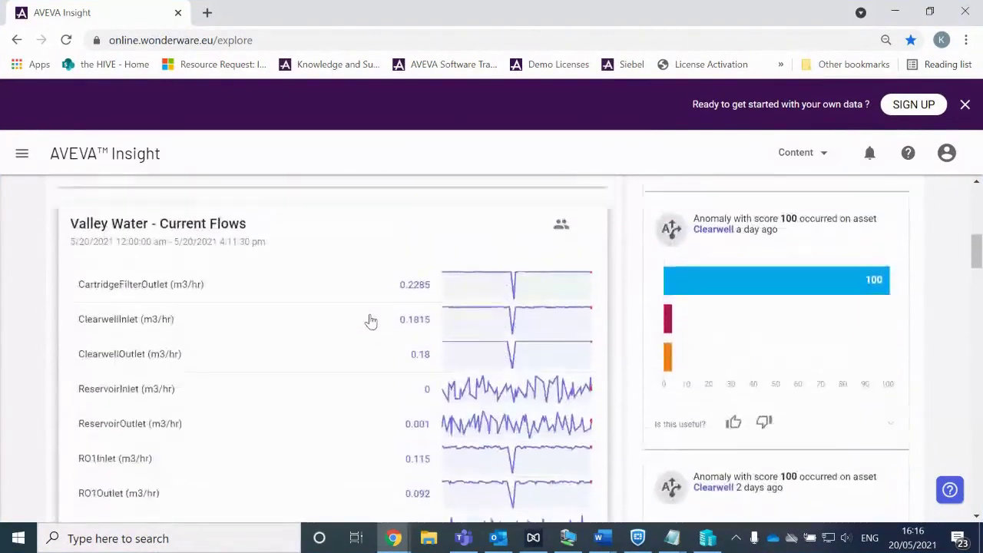
pyautogui.scroll(4, 367, 333)
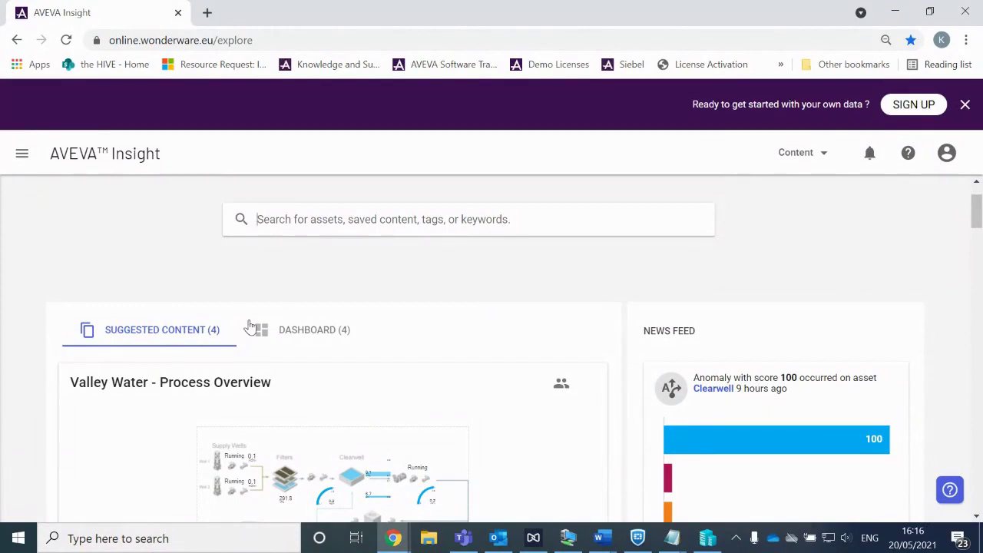
# Open the Valley Water Site Overview dashboard and review its charts for quality, flows, pump status and storage.
pyautogui.click(282, 332)
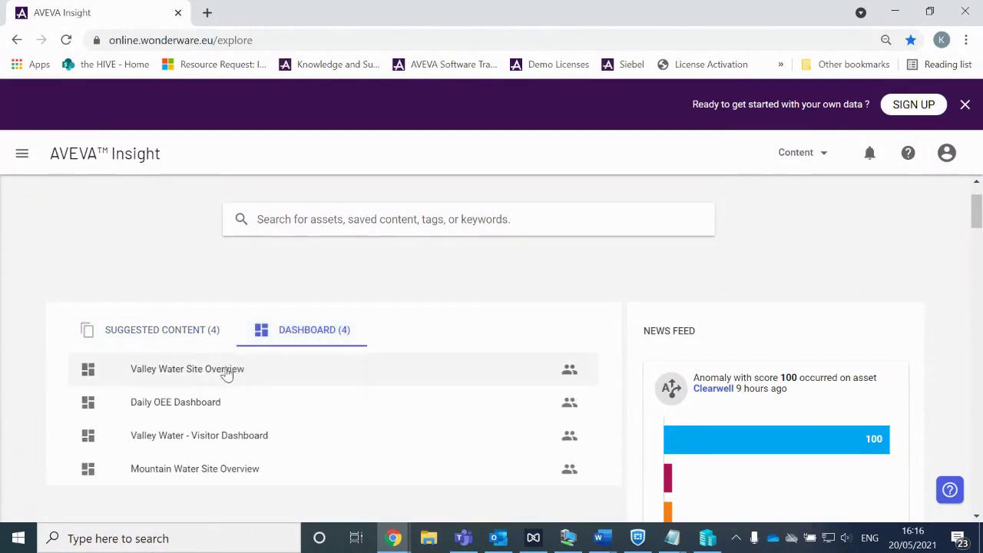
pyautogui.click(237, 370)
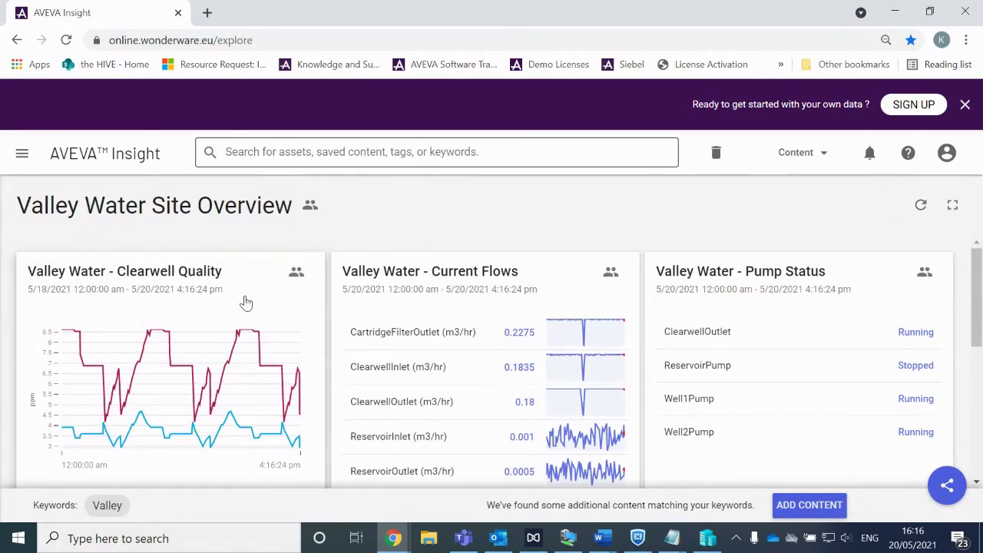
pyautogui.scroll(-1, 584, 330)
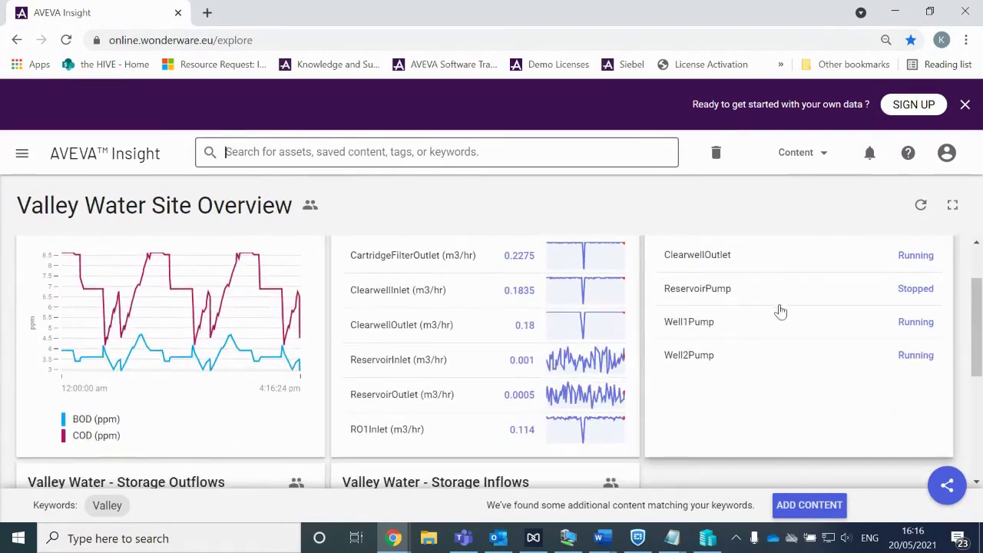
pyautogui.scroll(-3, 829, 319)
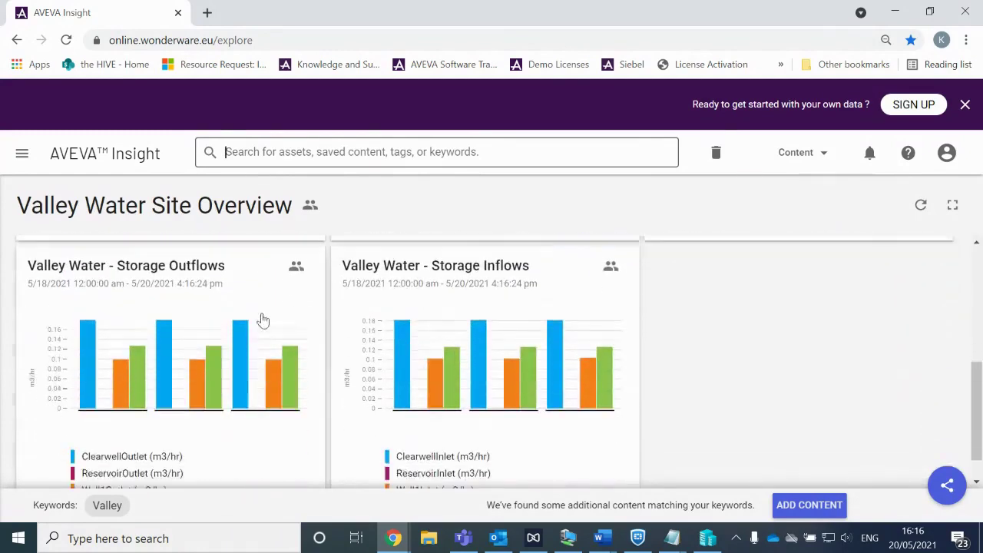
pyautogui.scroll(3, 584, 353)
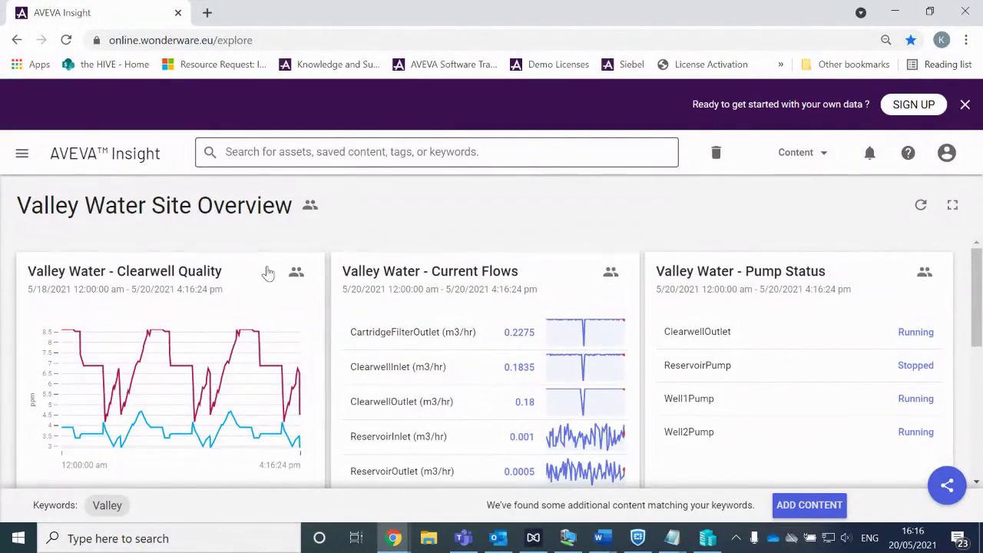
# Sign out of the demo and sign in to the trial account with the saved e-mail and password.
pyautogui.click(945, 154)
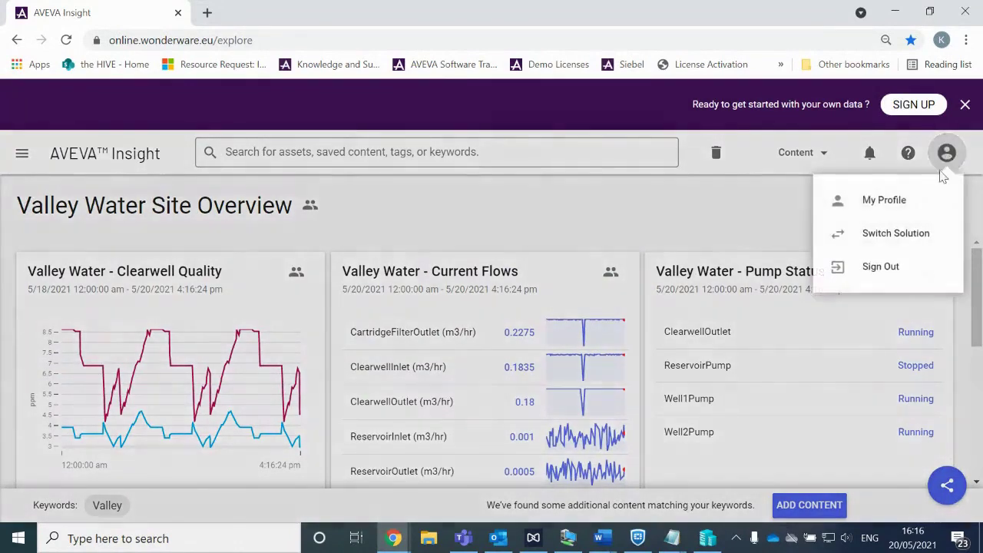
pyautogui.click(881, 269)
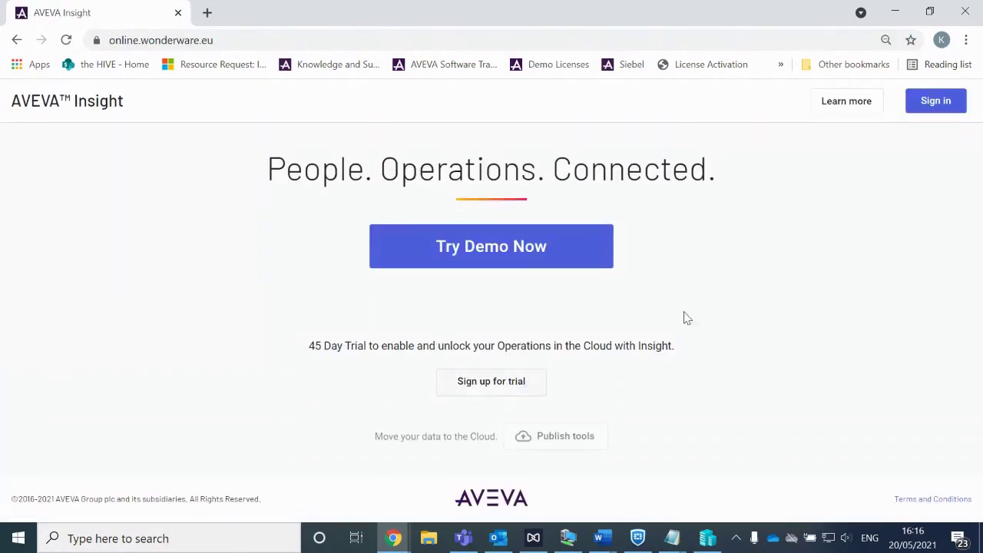
pyautogui.click(937, 112)
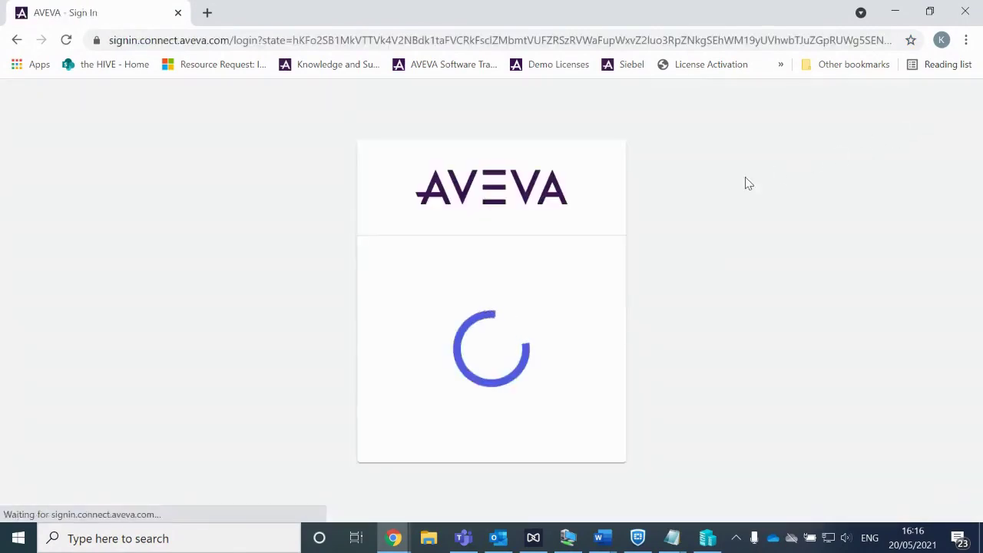
pyautogui.click(480, 364)
pyautogui.click(491, 409)
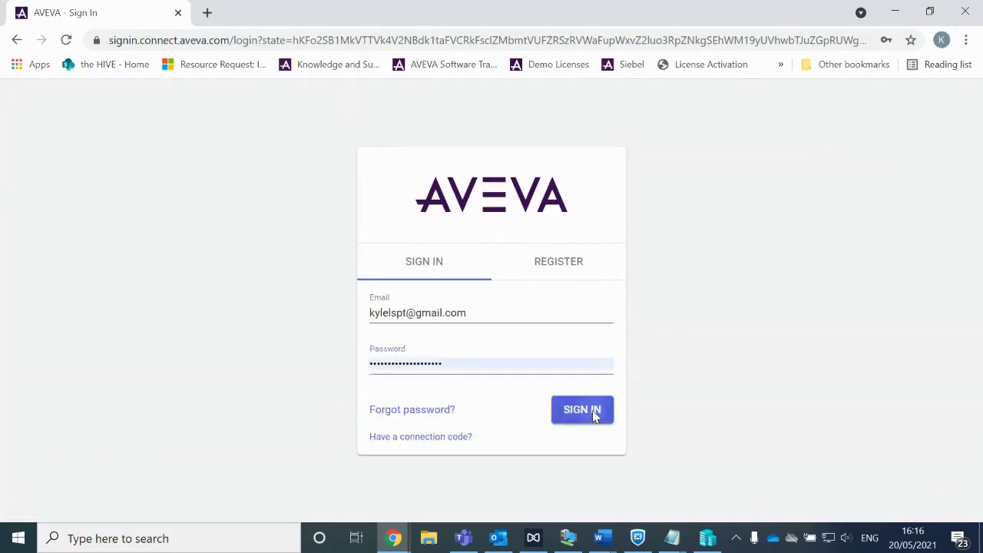
pyautogui.click(592, 411)
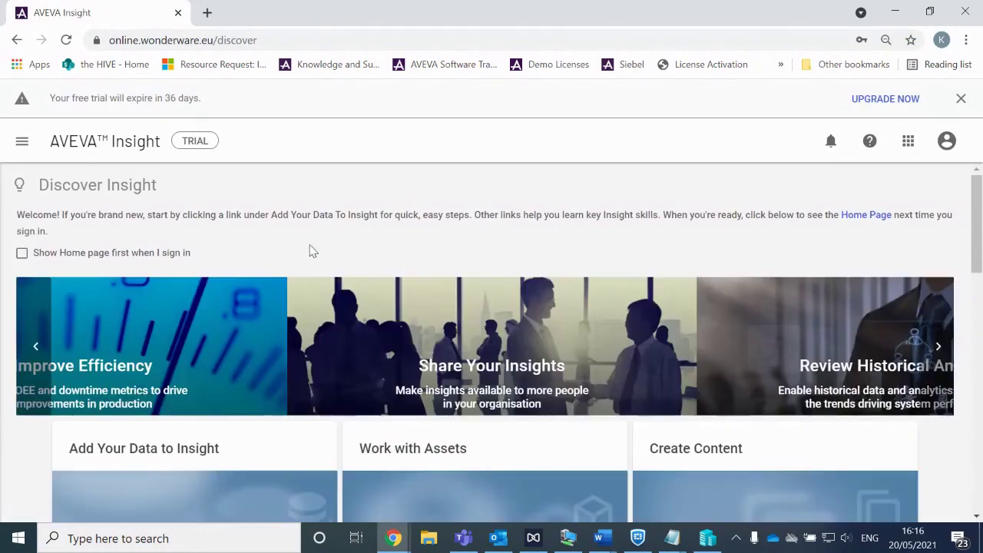
# Go to the home page, search for "mixer" and display the Mixer_001.Cmd tag.
pyautogui.click(109, 149)
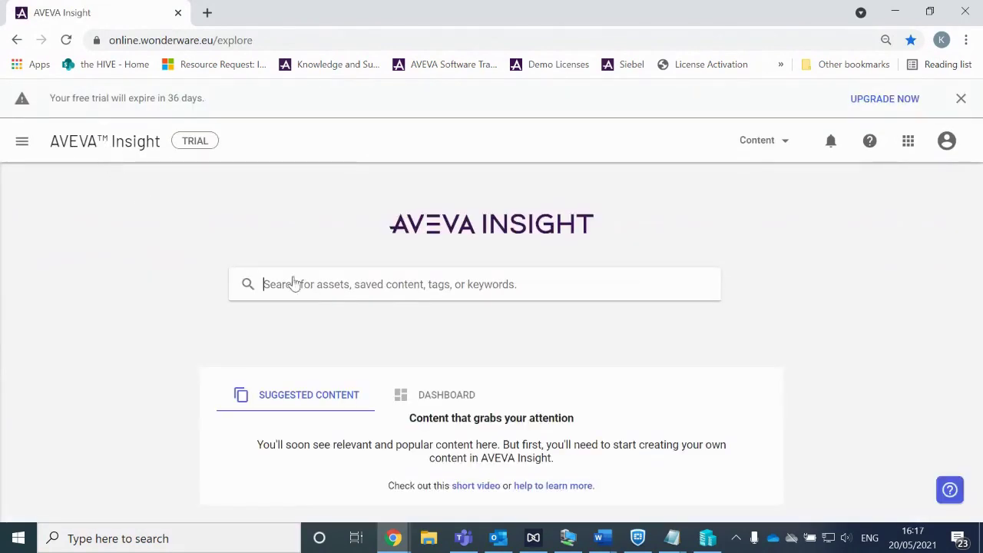
pyautogui.click(496, 284)
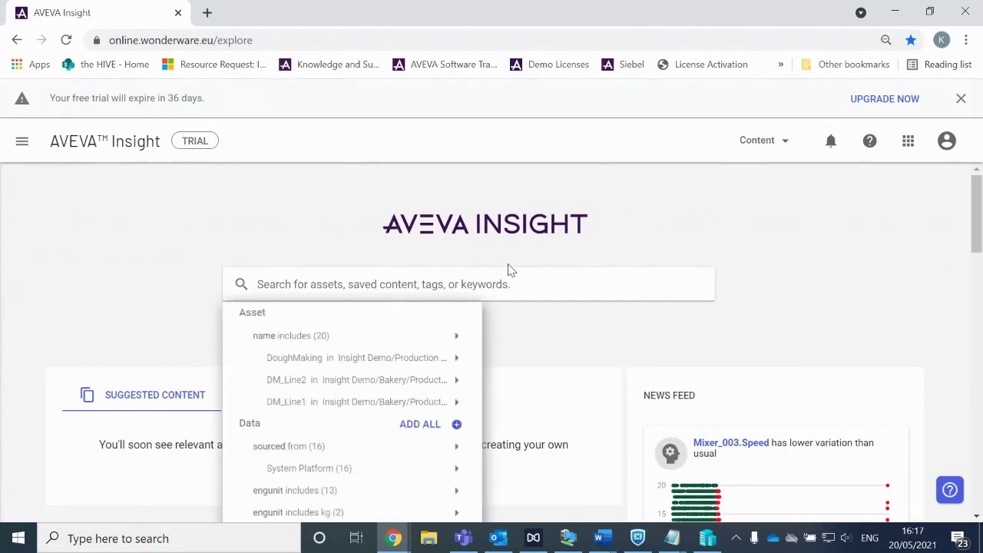
pyautogui.write('mixer')
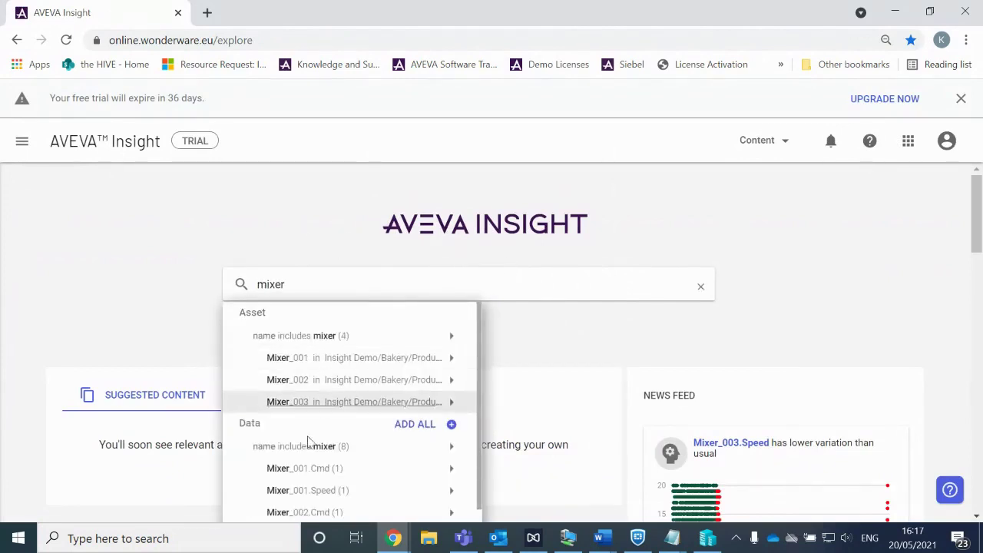
pyautogui.scroll(-2, 314, 408)
pyautogui.click(315, 393)
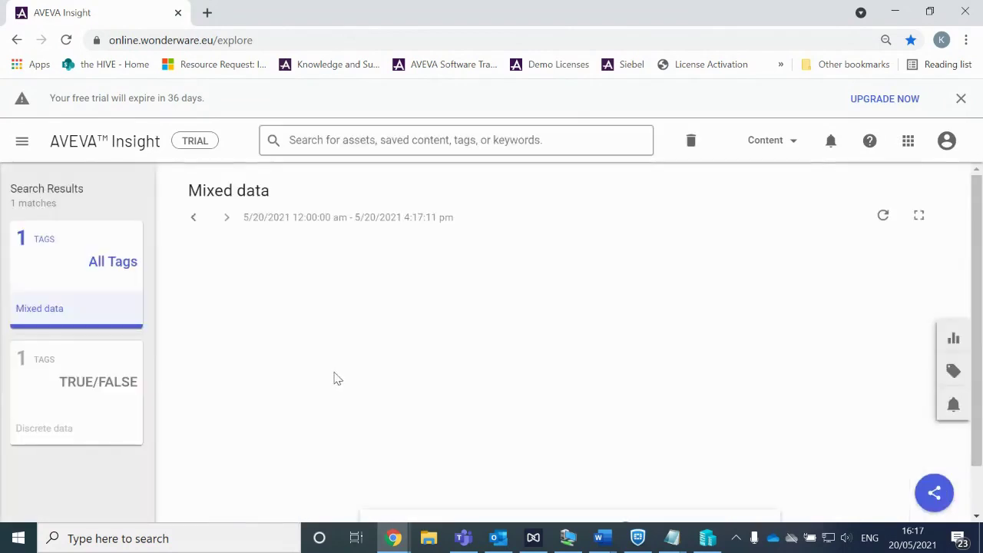
# Search for "mixer" again and add the Mixer_001.Speed tag to the displayed data.
pyautogui.click(376, 146)
pyautogui.write('mix')
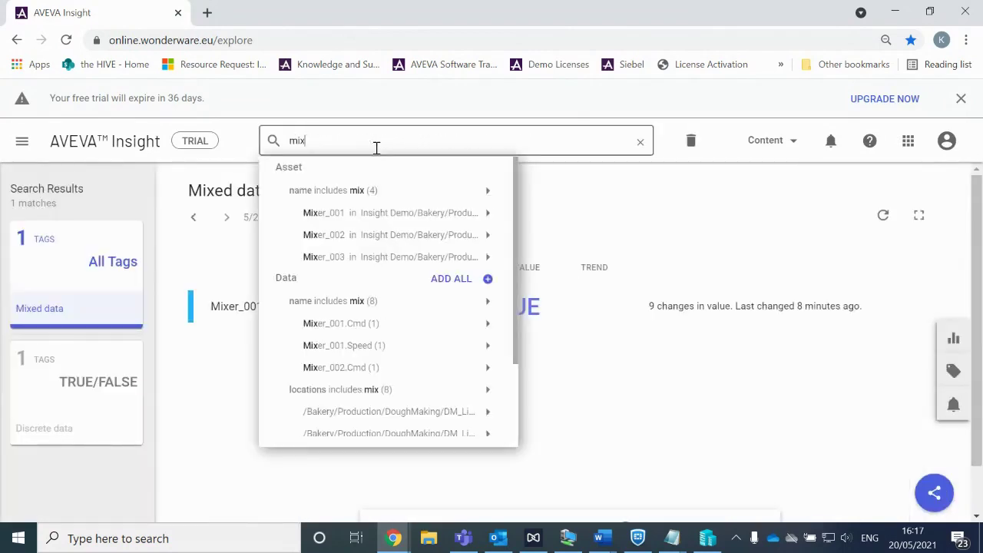
pyautogui.write('er')
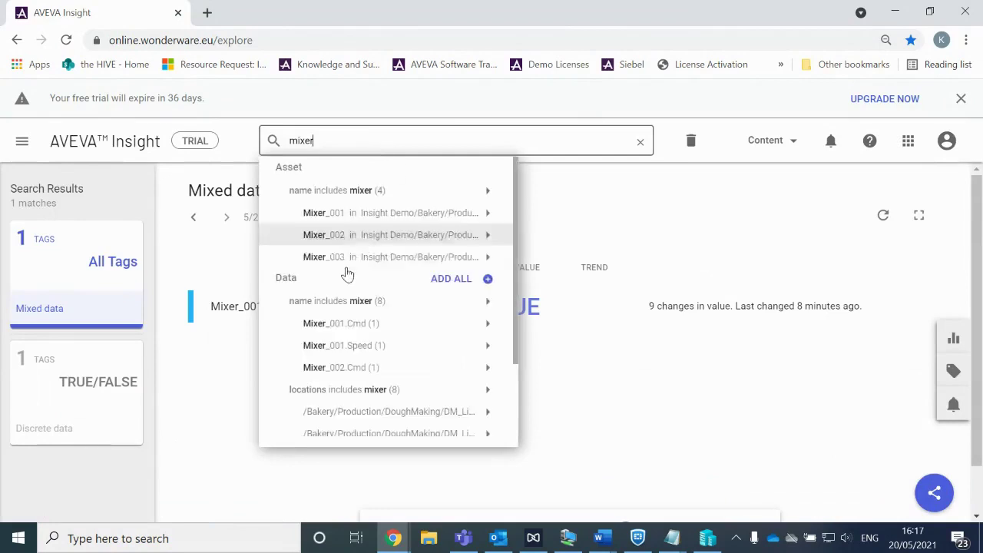
pyautogui.click(361, 346)
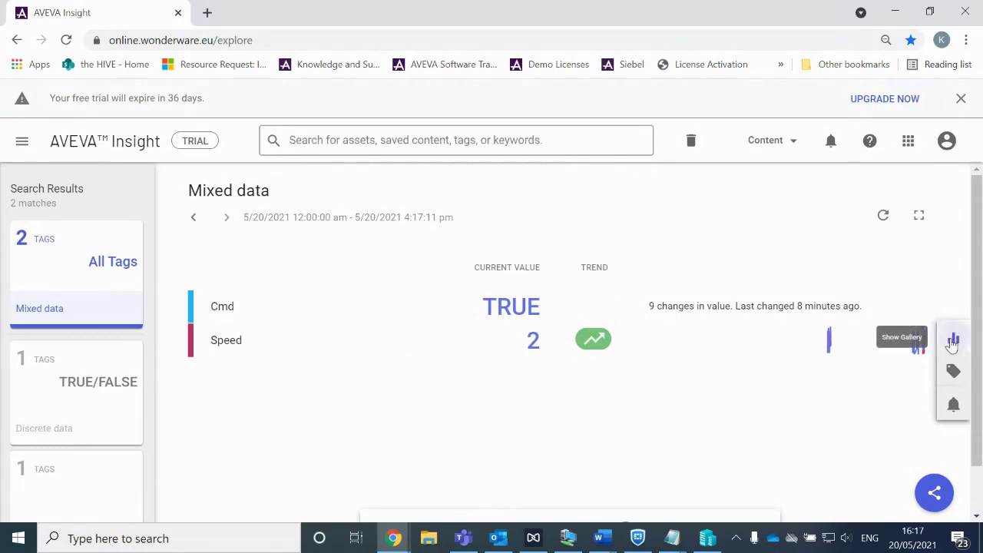
# Show the two mixer tags as a Line Chart and narrow its time range to about 3:21–4:41 pm on 5/20/2021.
pyautogui.click(953, 340)
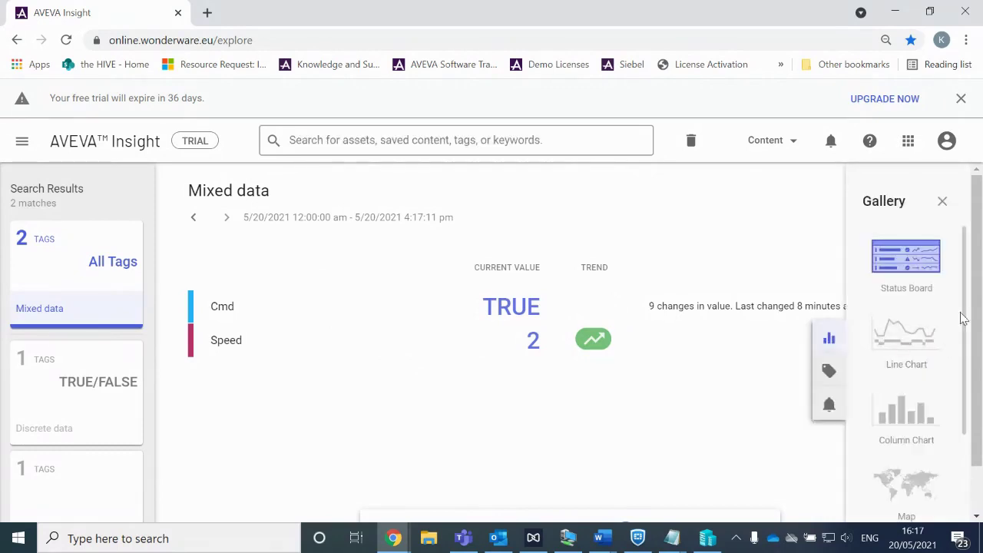
pyautogui.click(907, 341)
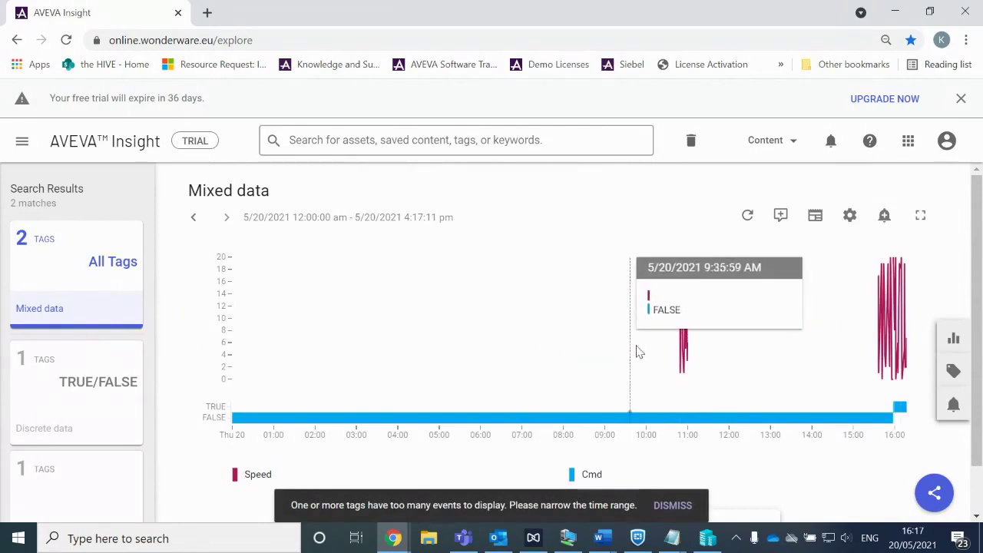
pyautogui.moveTo(642, 345); pyautogui.dragTo(476, 340)
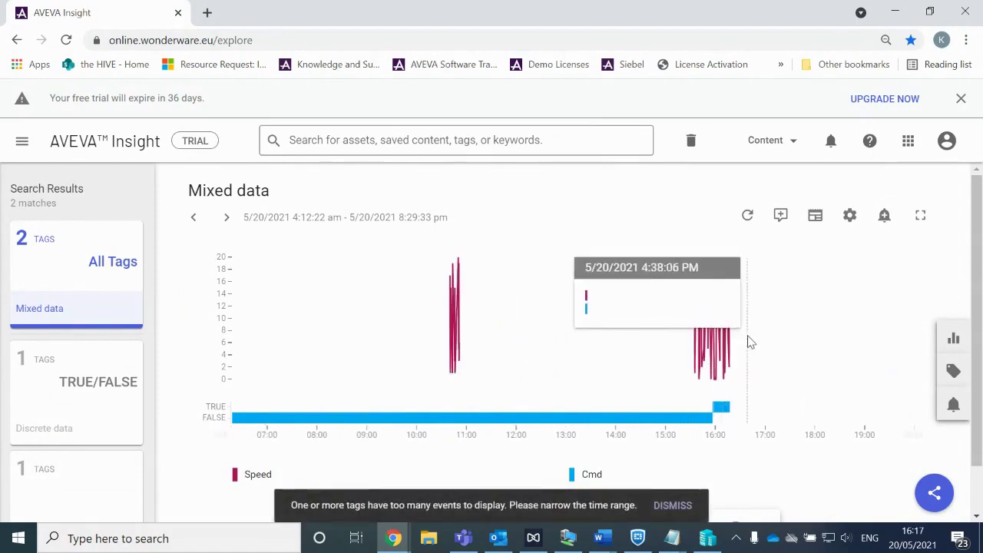
pyautogui.scroll(3, 747, 340)
pyautogui.moveTo(505, 356); pyautogui.dragTo(604, 373)
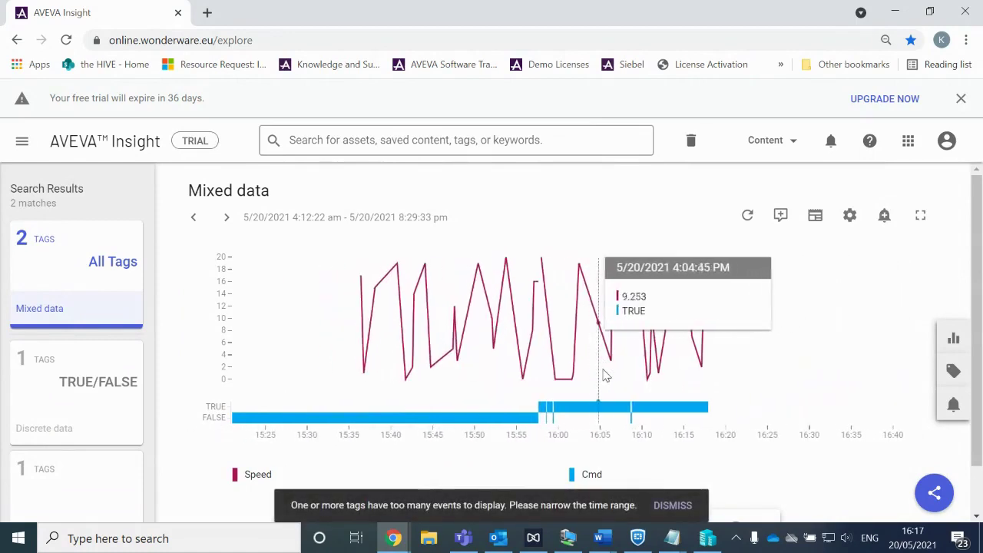
# Dismiss the notification and zoom the line chart further to about 3:29–4:34 pm.
pyautogui.moveTo(974, 313); pyautogui.dragTo(973, 360)
pyautogui.click(669, 505)
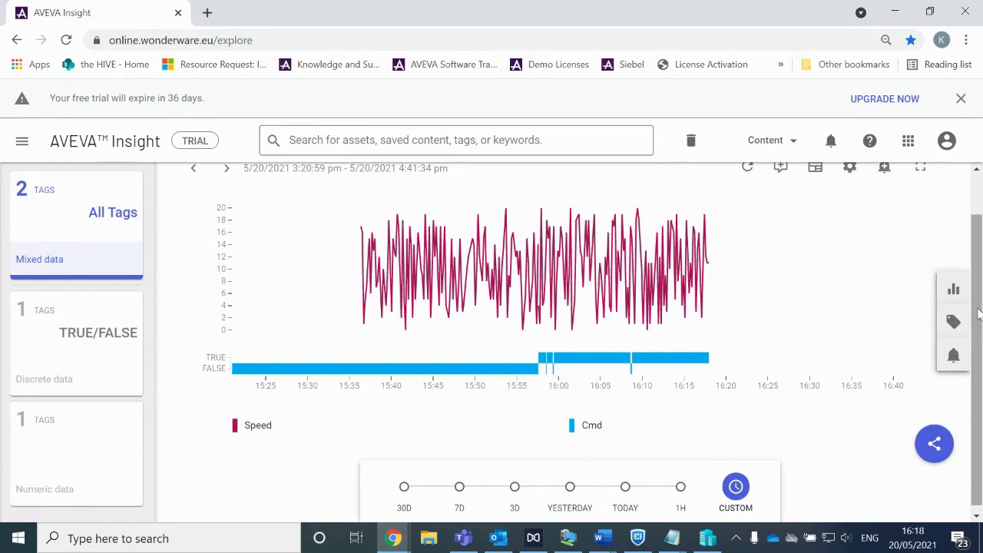
pyautogui.moveTo(974, 321); pyautogui.dragTo(973, 295)
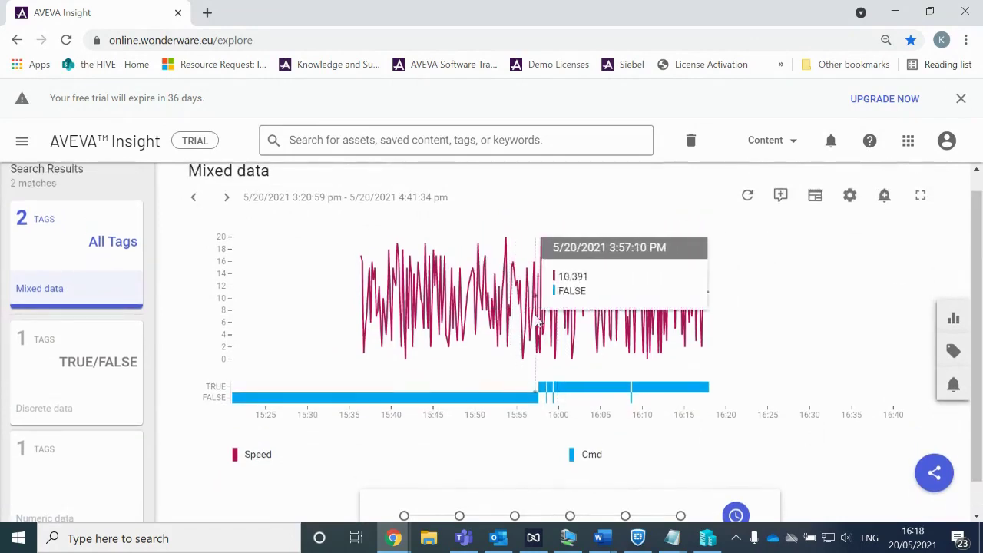
pyautogui.scroll(2, 585, 374)
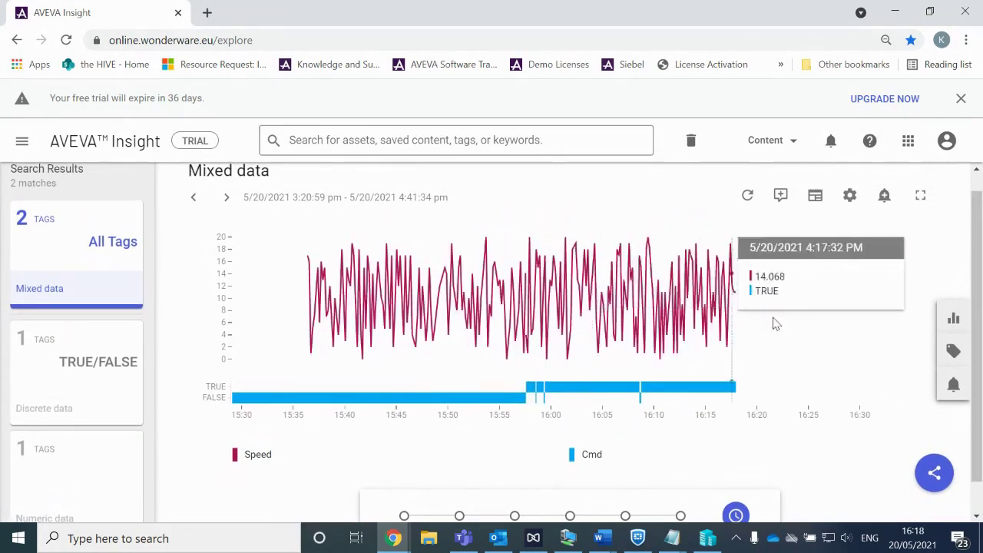
# Switch the two mixer tags' visualization to a Column Chart and set it to show the Maximum value.
pyautogui.click(953, 317)
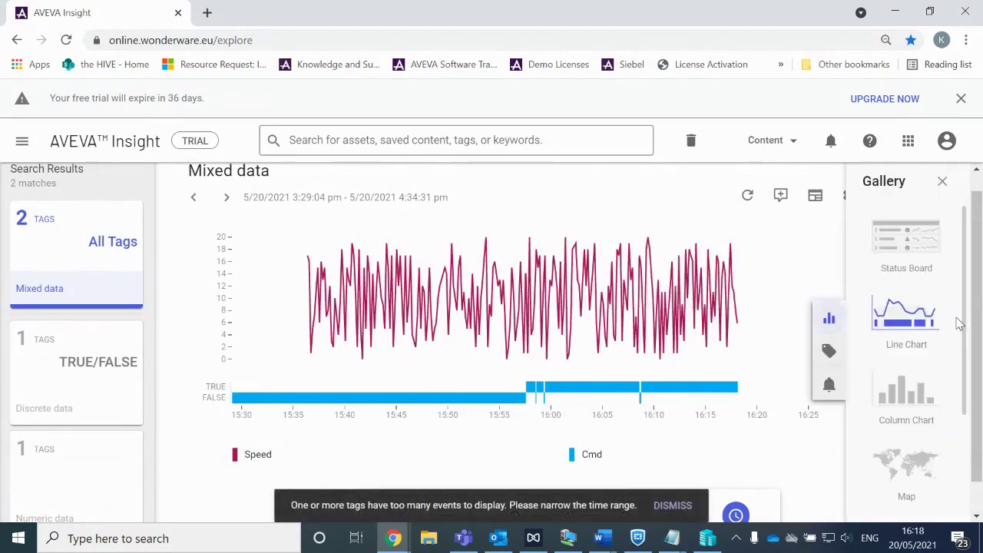
pyautogui.click(897, 394)
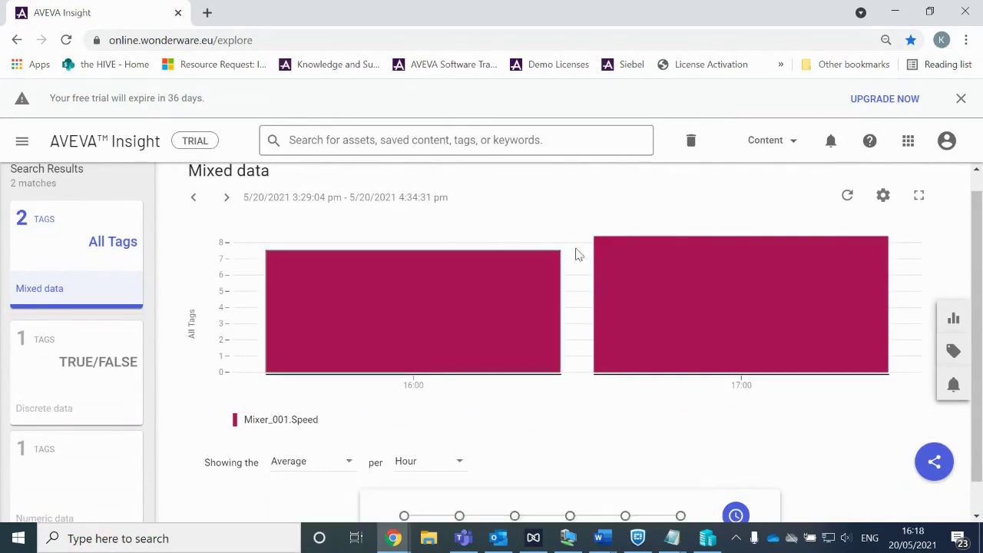
pyautogui.scroll(-1, 307, 395)
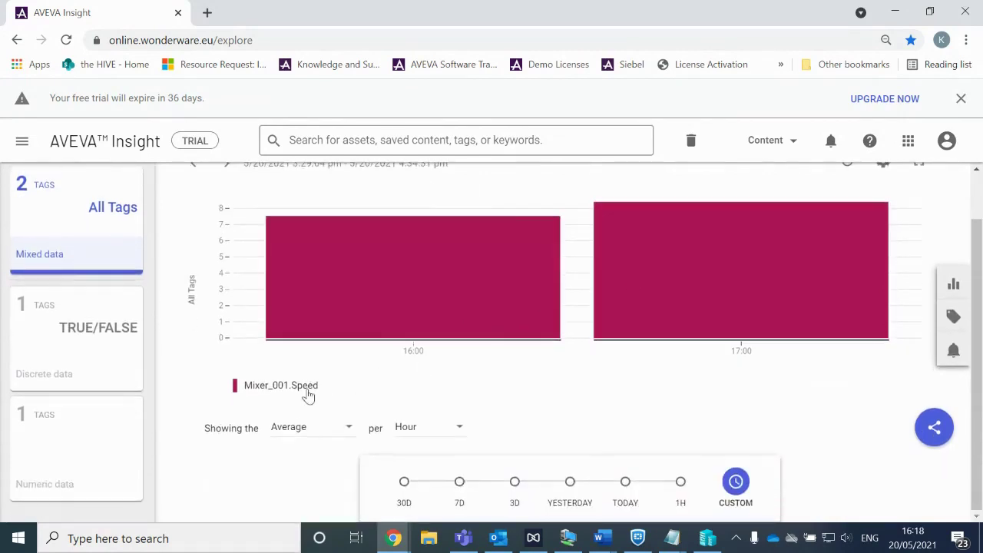
pyautogui.click(313, 430)
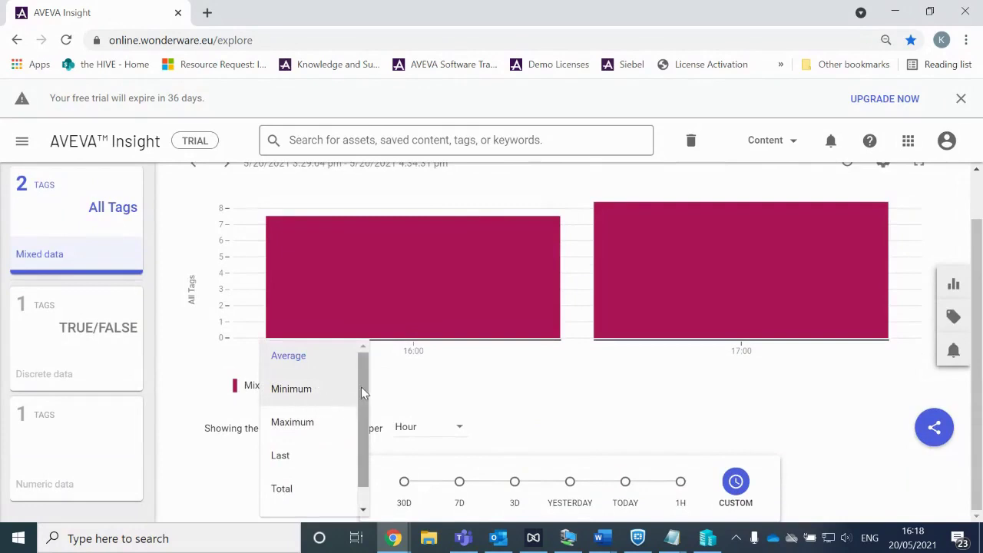
pyautogui.moveTo(367, 391); pyautogui.dragTo(363, 419)
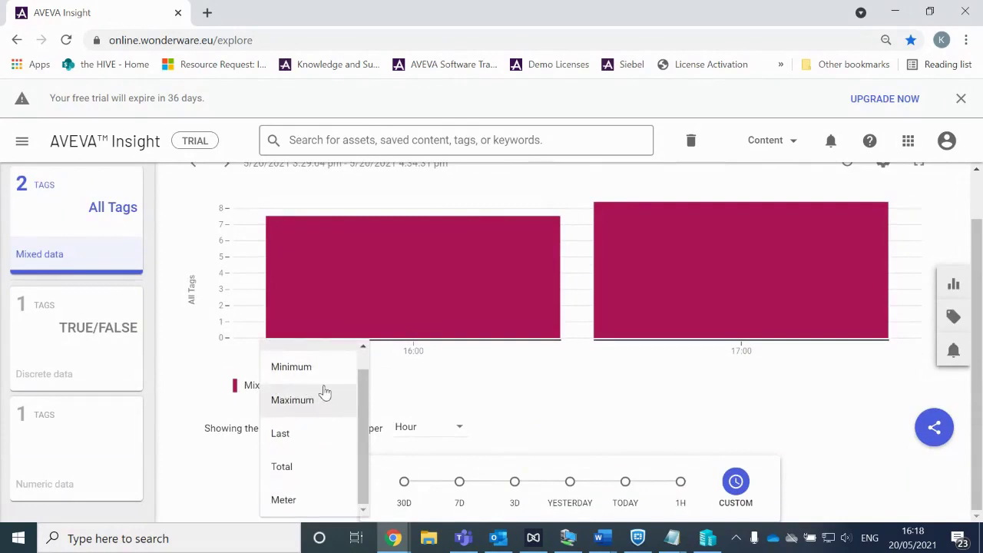
pyautogui.click(311, 404)
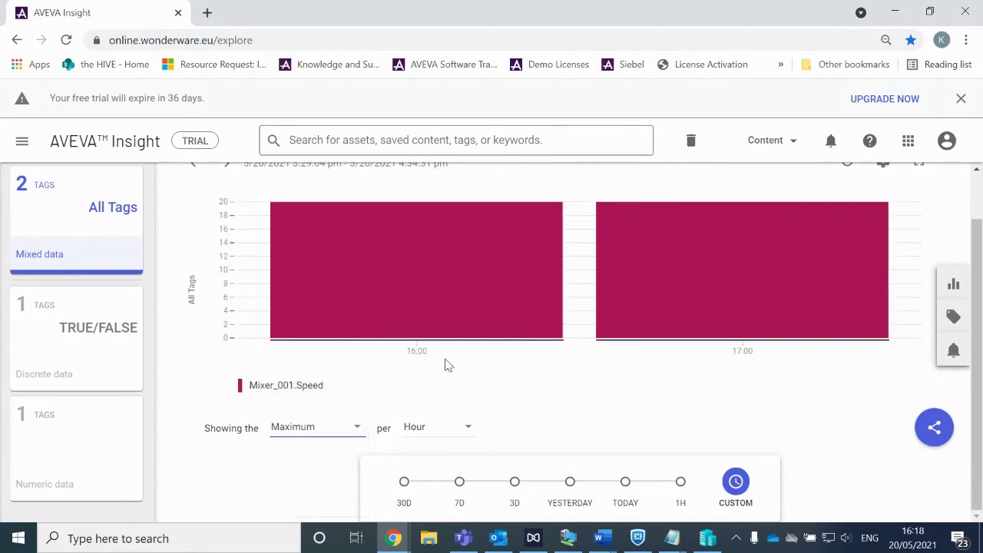
# Review the column chart's interval options and group its values per Event.
pyautogui.click(447, 430)
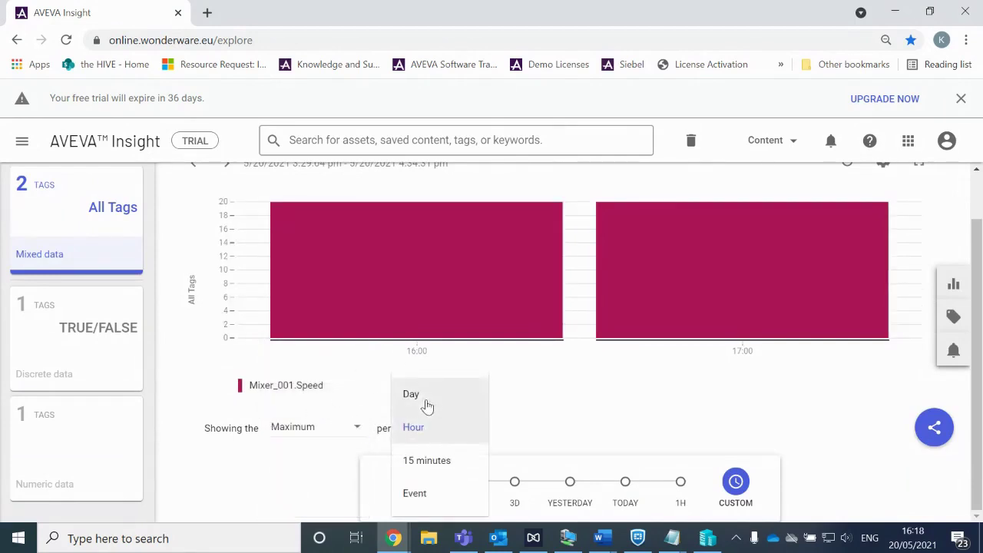
pyautogui.click(618, 385)
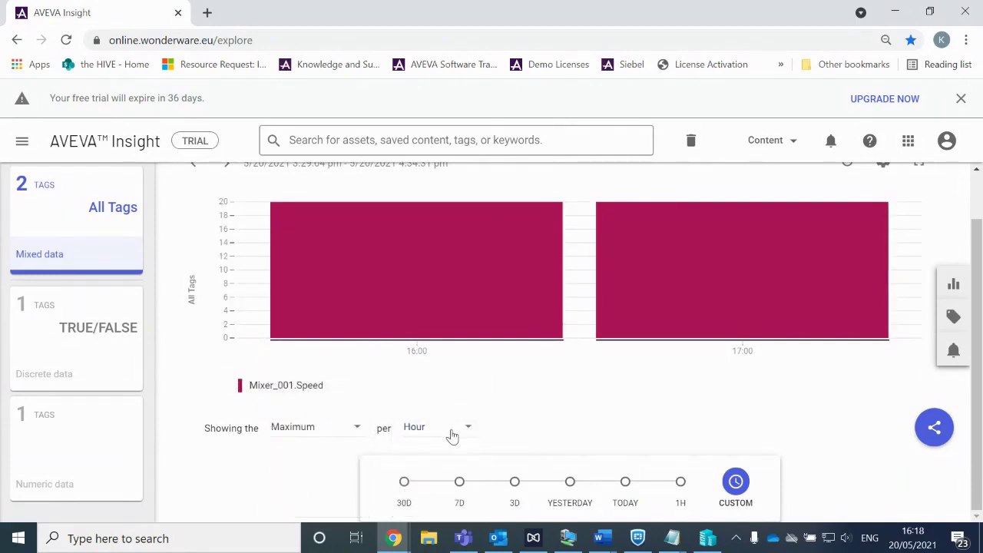
pyautogui.click(452, 435)
pyautogui.click(418, 495)
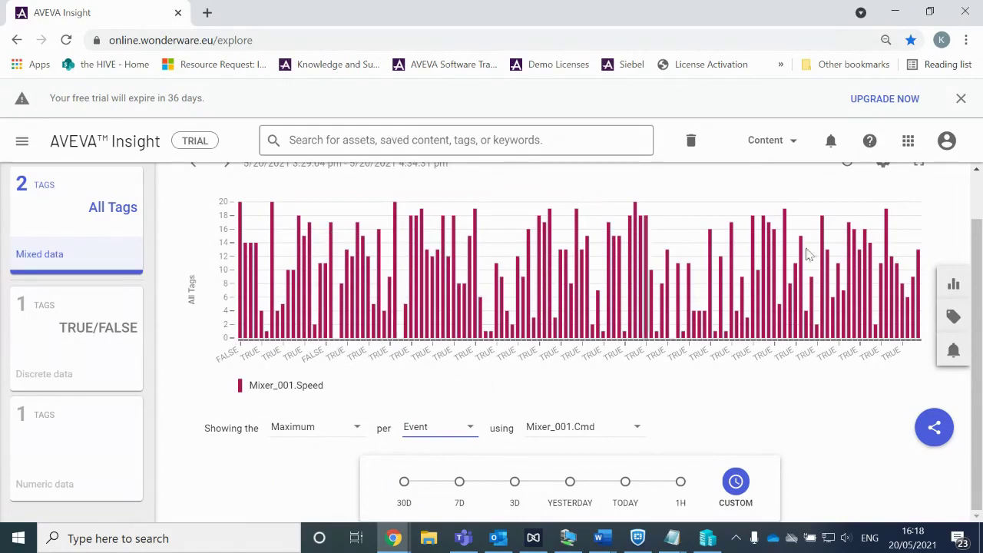
# Show the mixer data as a Detail Grid and view its interval options, keeping Hour.
pyautogui.click(955, 285)
pyautogui.scroll(-1, 867, 330)
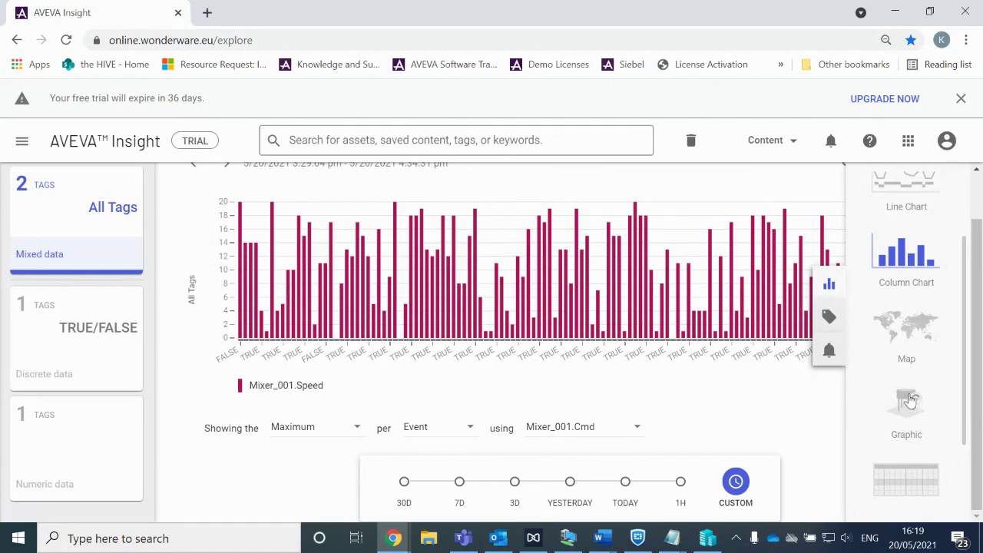
pyautogui.scroll(-2, 925, 380)
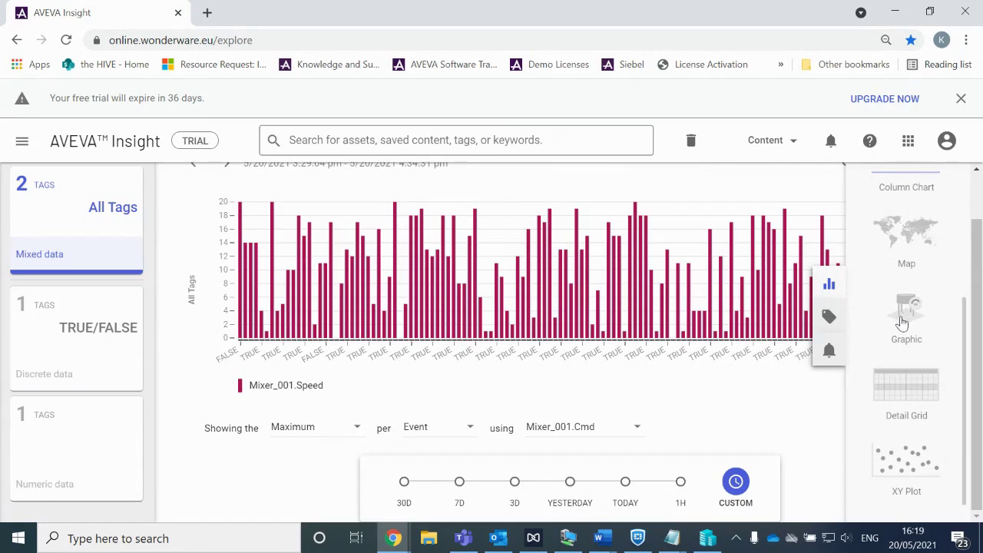
pyautogui.click(910, 391)
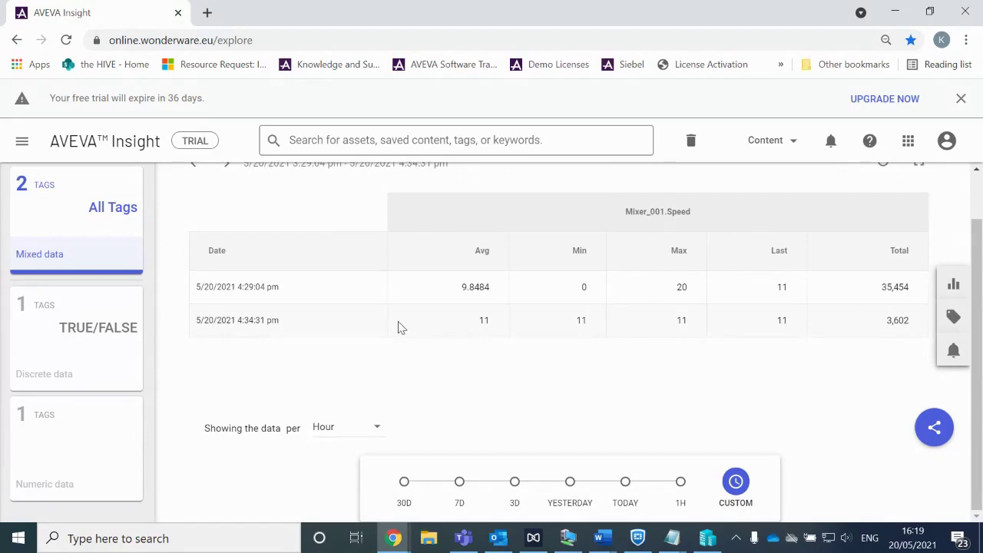
pyautogui.click(374, 428)
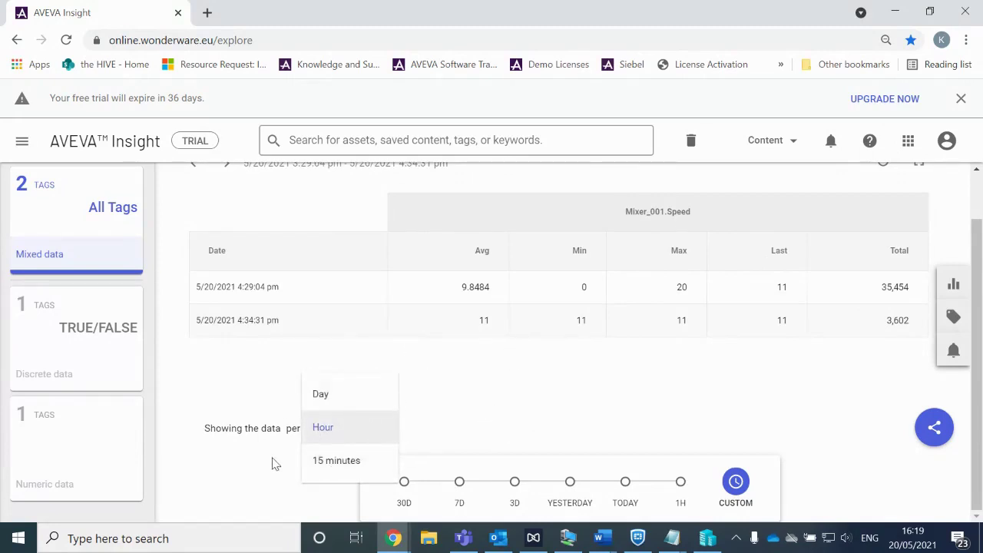
pyautogui.click(572, 414)
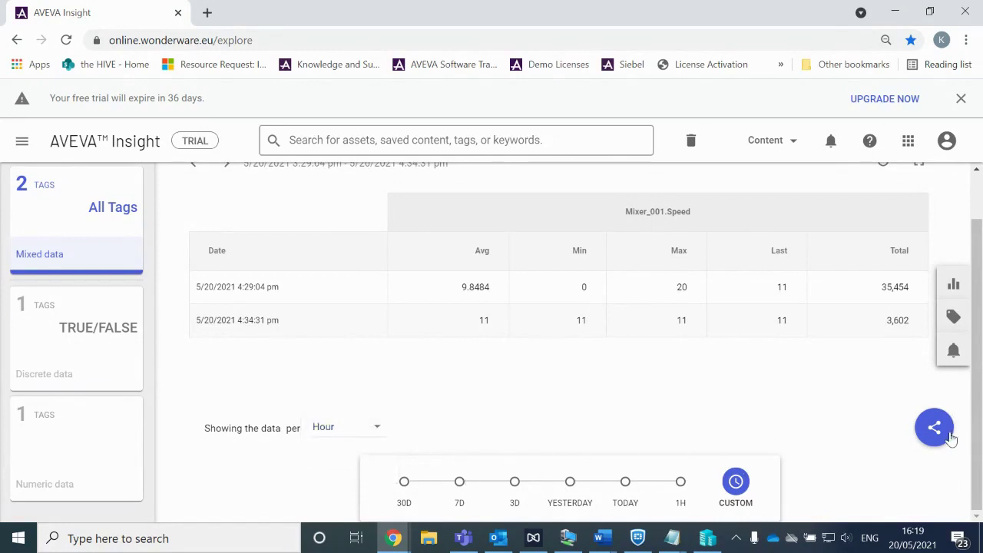
# Show the mixer data as an XY Plot and view the x-axis tag choices, keeping Mixer_001.Speed.
pyautogui.click(956, 289)
pyautogui.scroll(-3, 914, 353)
pyautogui.click(912, 450)
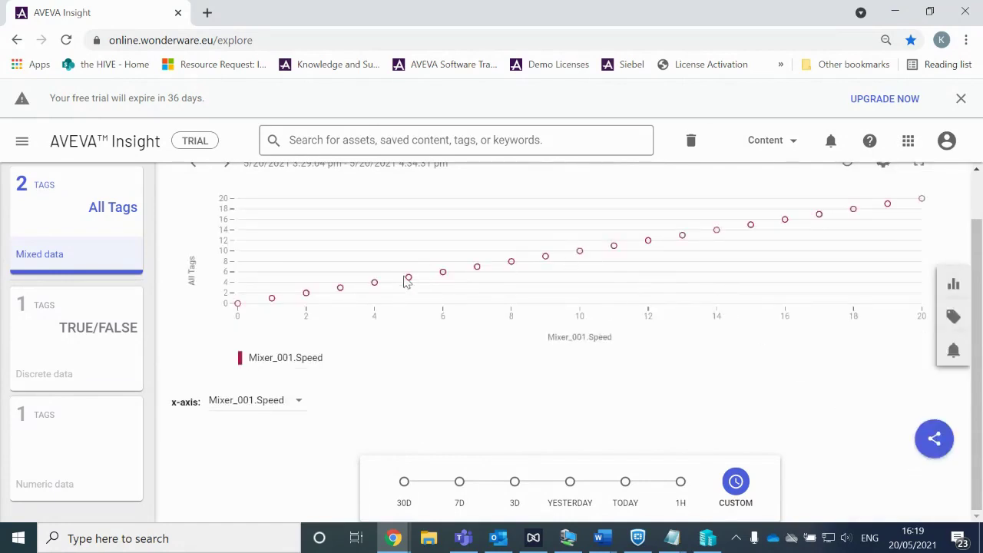
pyautogui.click(291, 409)
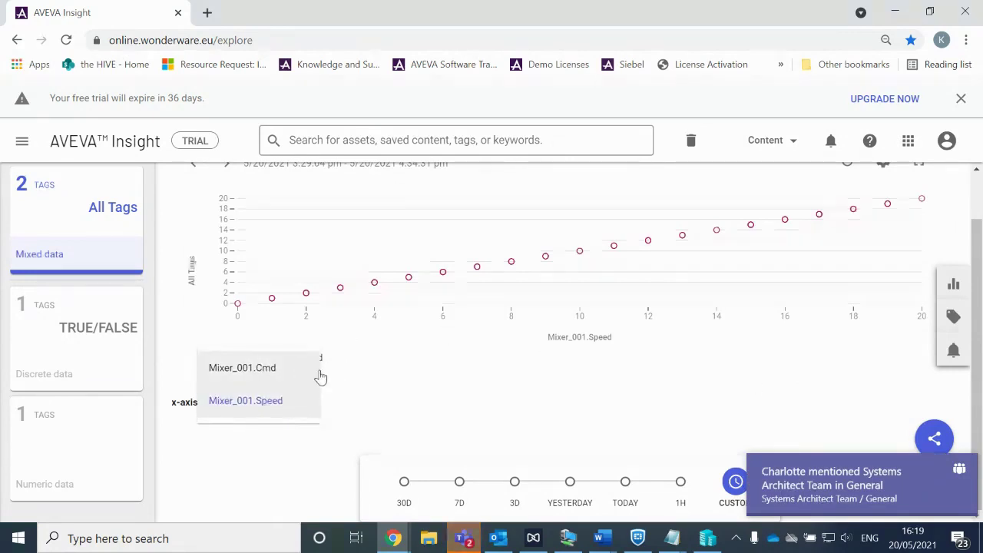
pyautogui.click(370, 377)
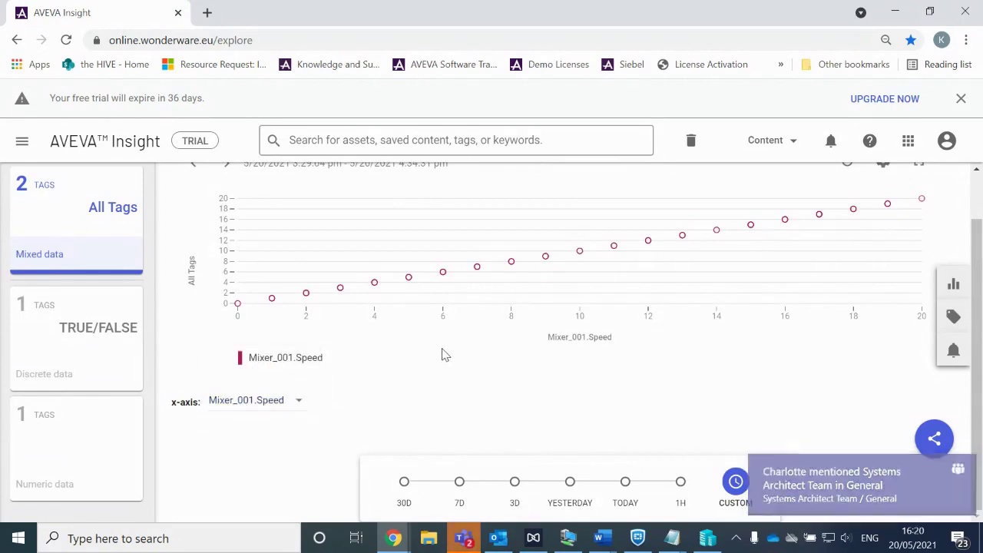